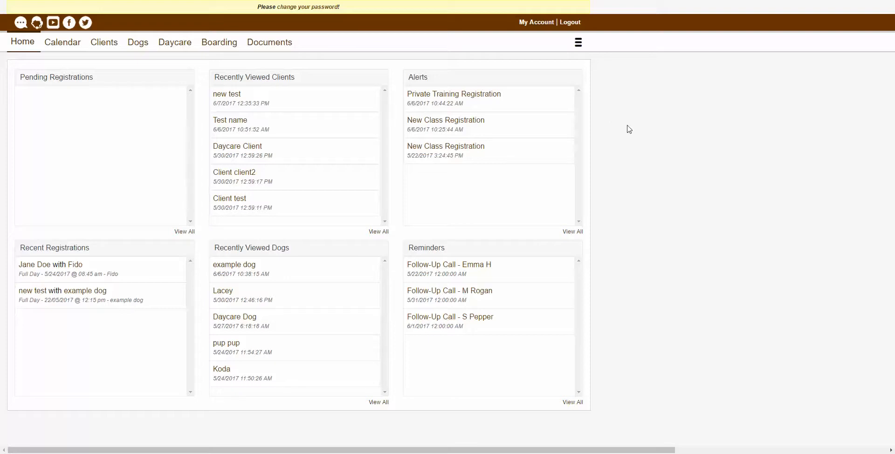
# Switch to the Daycare/Boarding section and open its calendar
pyautogui.click(578, 44)
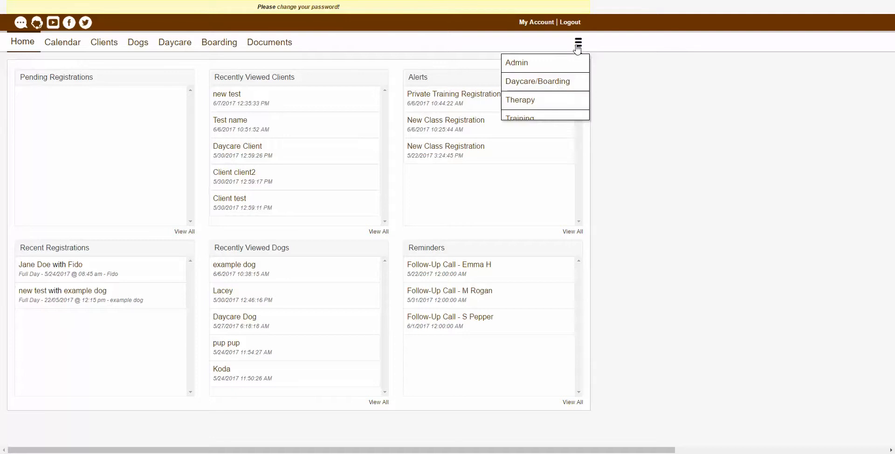
pyautogui.click(562, 87)
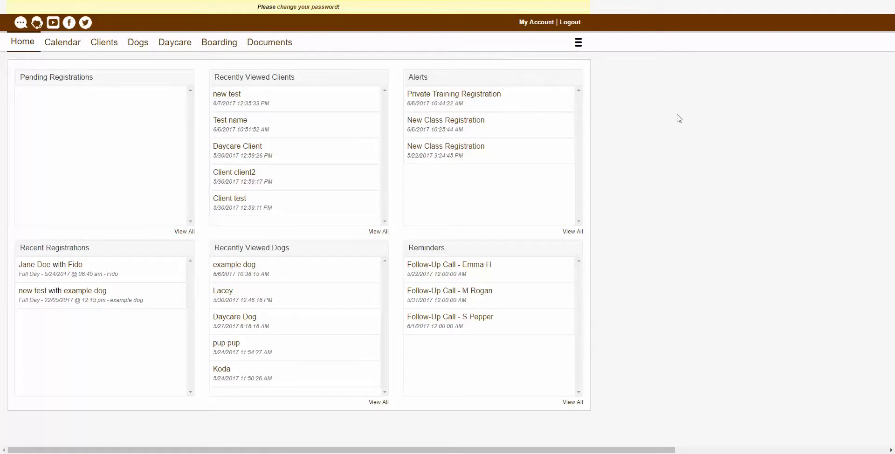
pyautogui.click(53, 47)
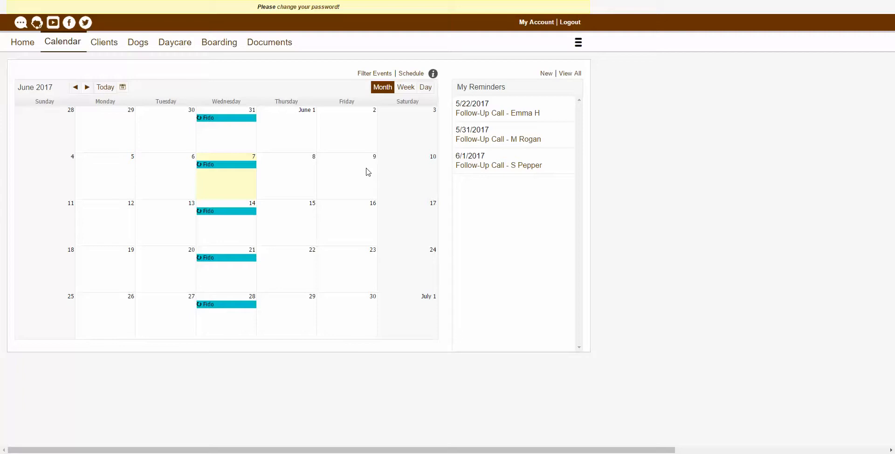
pyautogui.click(352, 223)
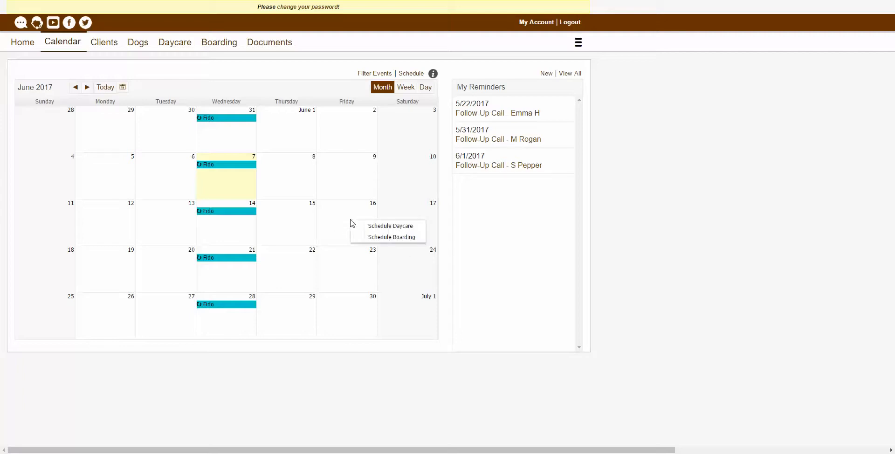
pyautogui.click(390, 229)
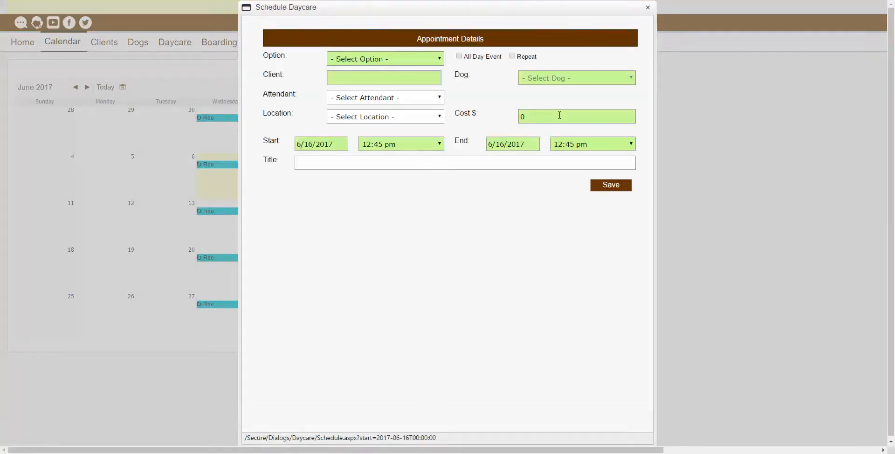
pyautogui.click(648, 8)
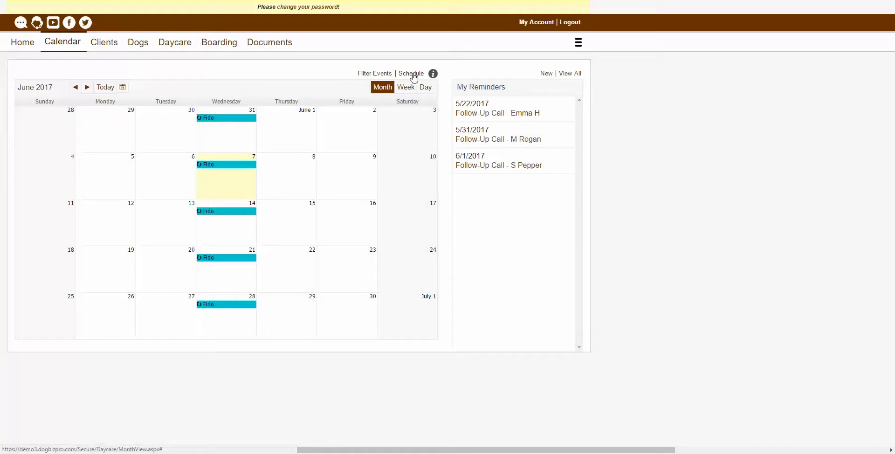
# Start scheduling a new daycare appointment from the calendar and choose the Full Day option
pyautogui.click(414, 76)
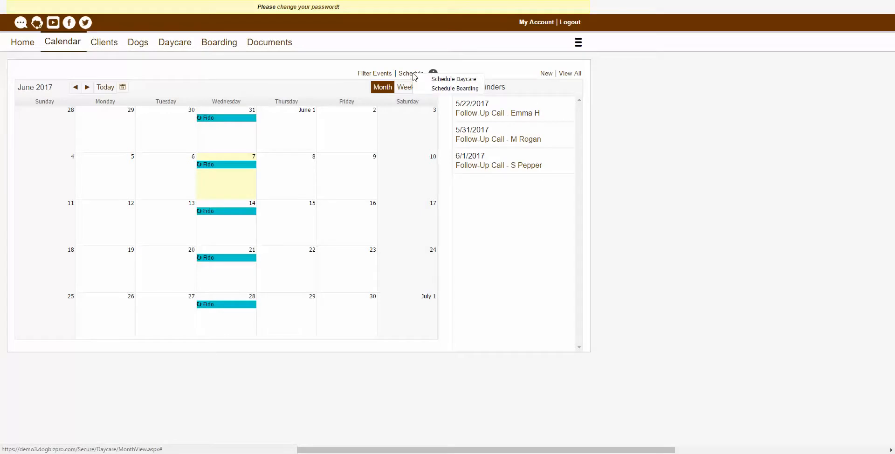
pyautogui.click(458, 79)
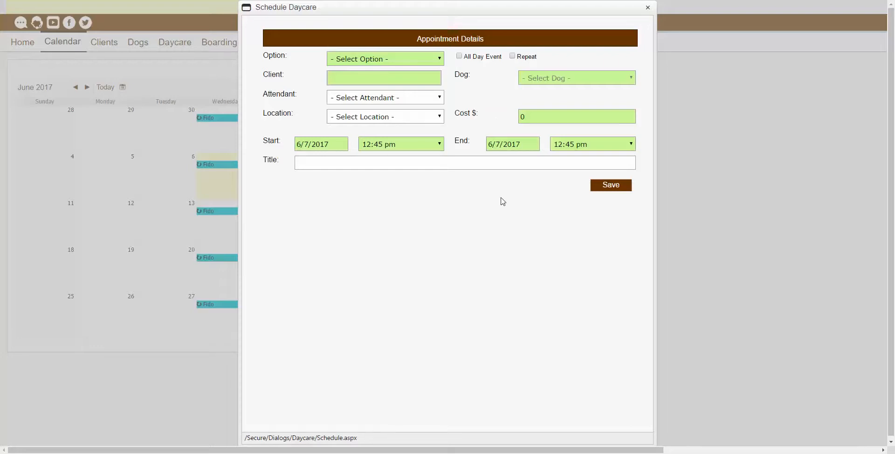
pyautogui.click(391, 64)
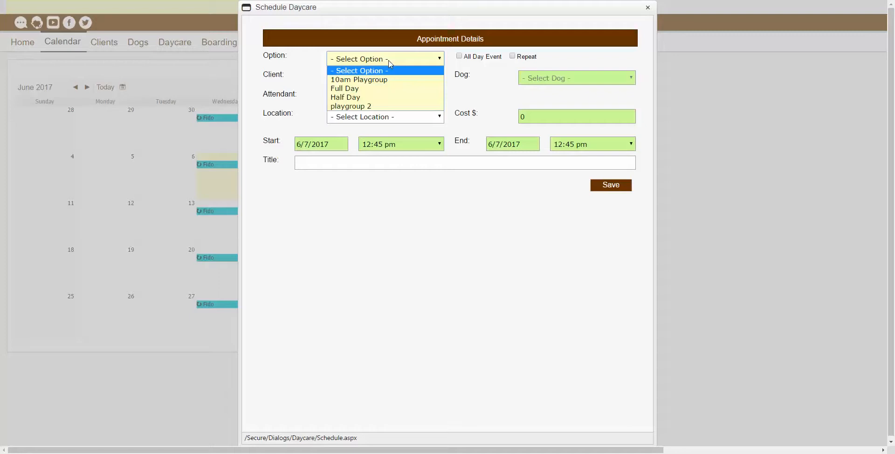
pyautogui.click(368, 89)
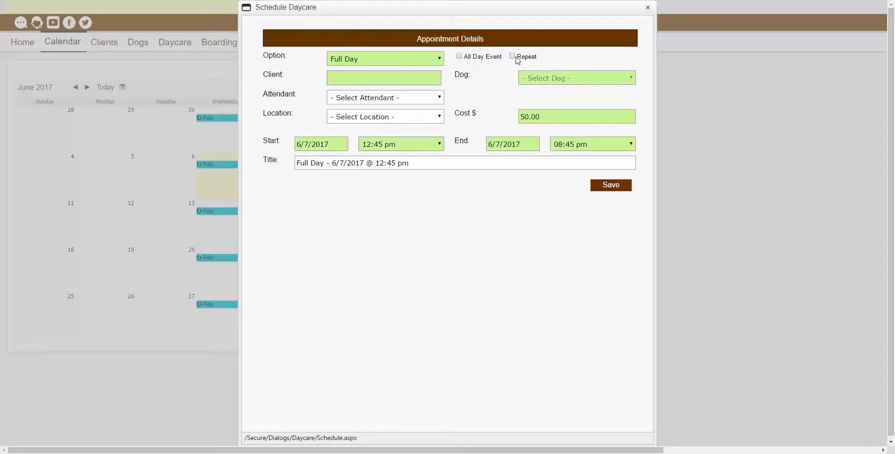
# Assign the appointment to the new test client and select example dog as the dog
pyautogui.click(352, 80)
pyautogui.write('new')
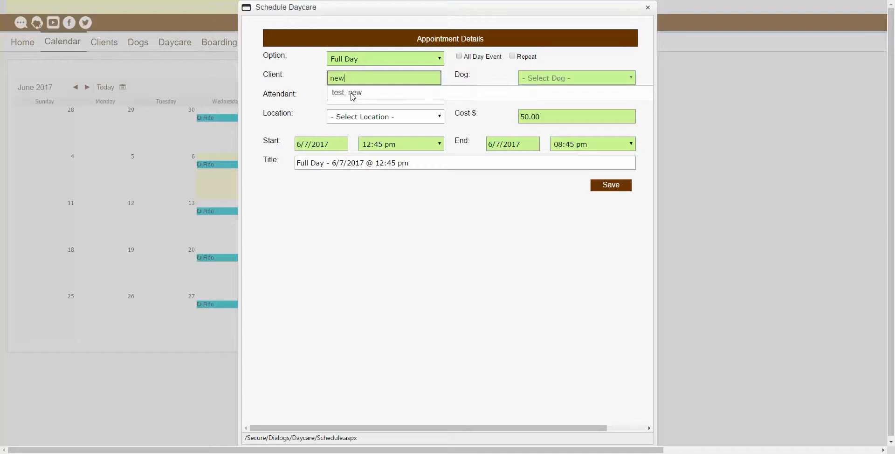
pyautogui.click(353, 96)
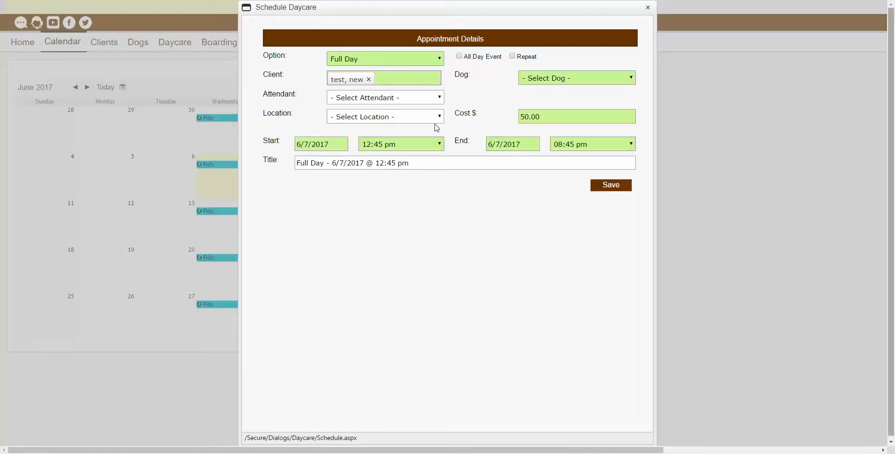
pyautogui.click(560, 84)
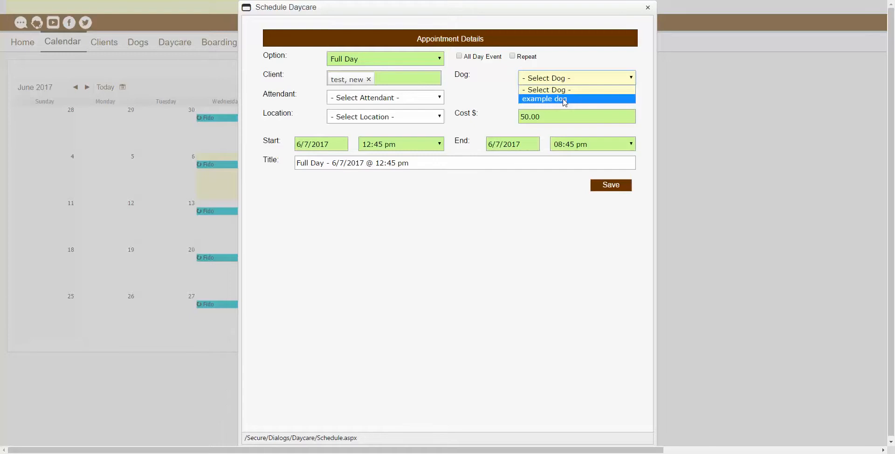
pyautogui.click(564, 99)
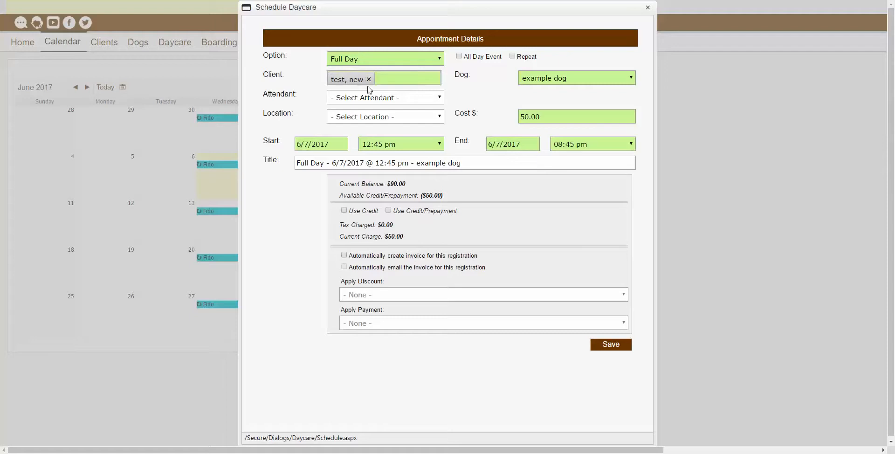
# Set the appointment's attendant to test employee and its location to Play Room #1
pyautogui.click(369, 97)
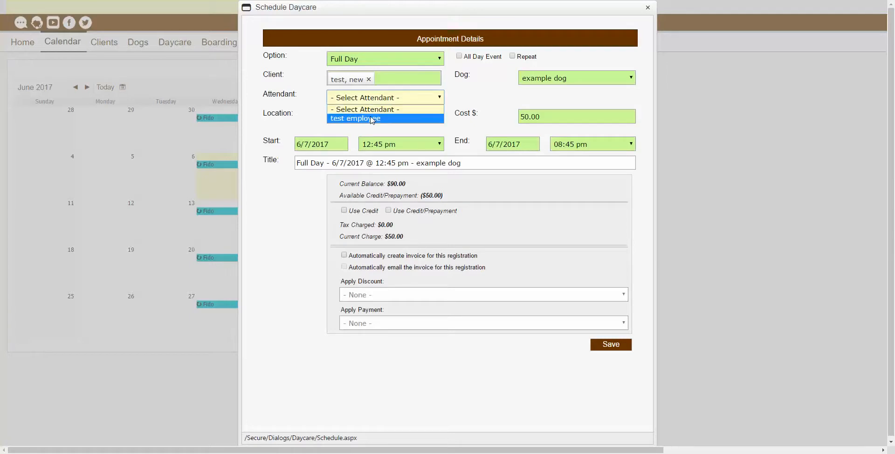
pyautogui.click(371, 119)
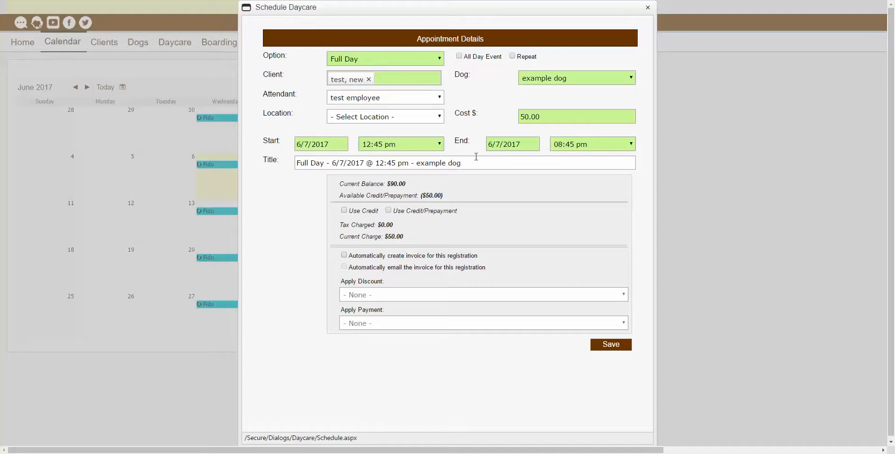
pyautogui.click(381, 117)
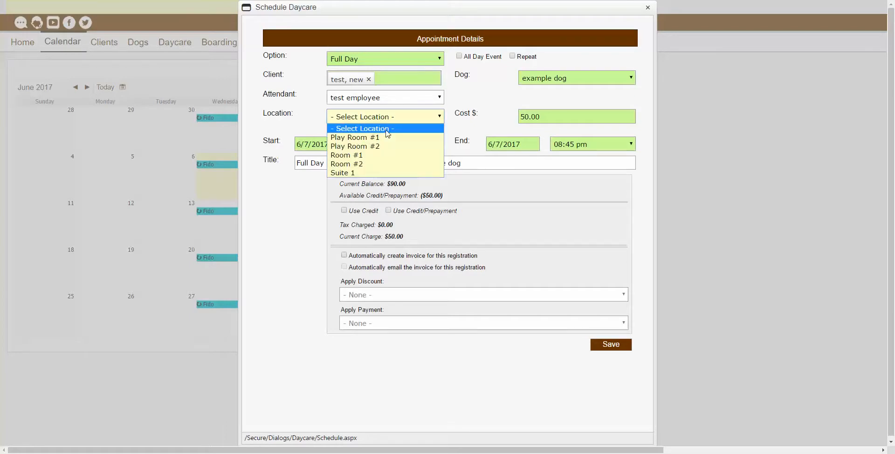
pyautogui.click(386, 138)
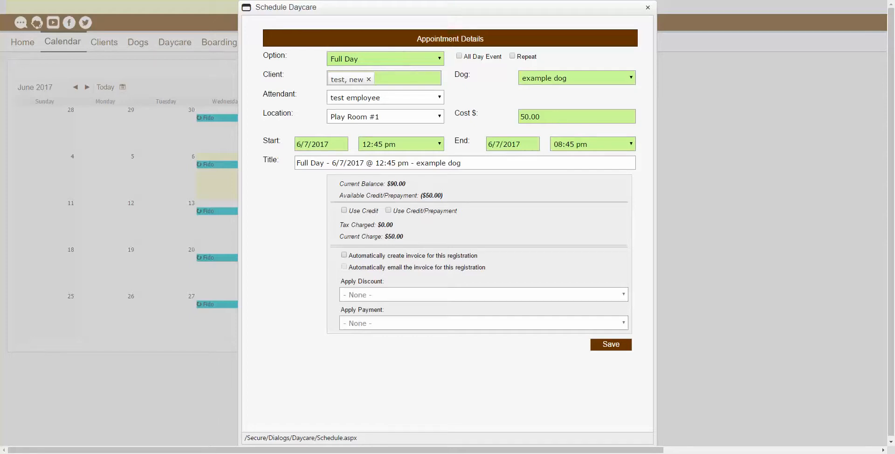
# Set the appointment's cost to 30.00
pyautogui.click(524, 117)
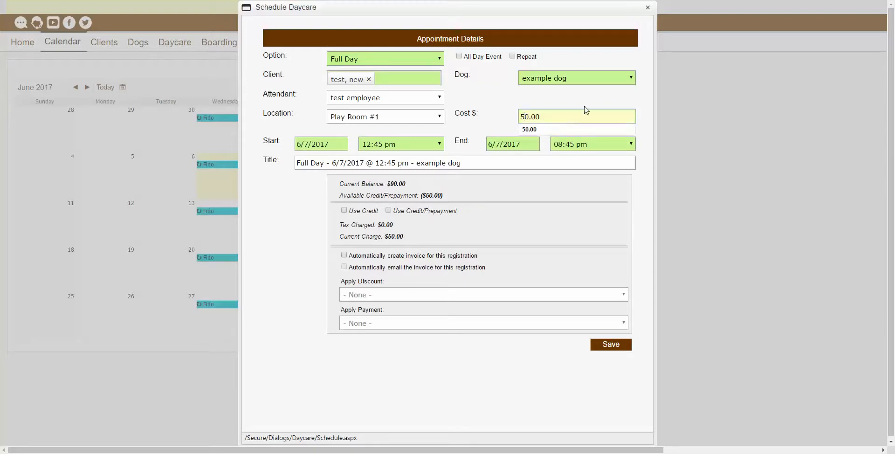
pyautogui.press('BackSpace')
pyautogui.write('3')
pyautogui.click(497, 122)
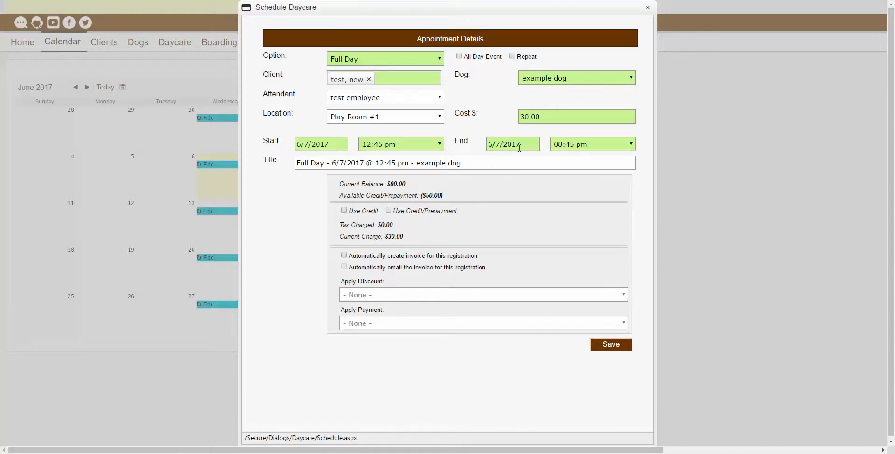
# Examine the choices for the appointment's start and end date and time, and its editable title
pyautogui.click(320, 148)
pyautogui.click(513, 145)
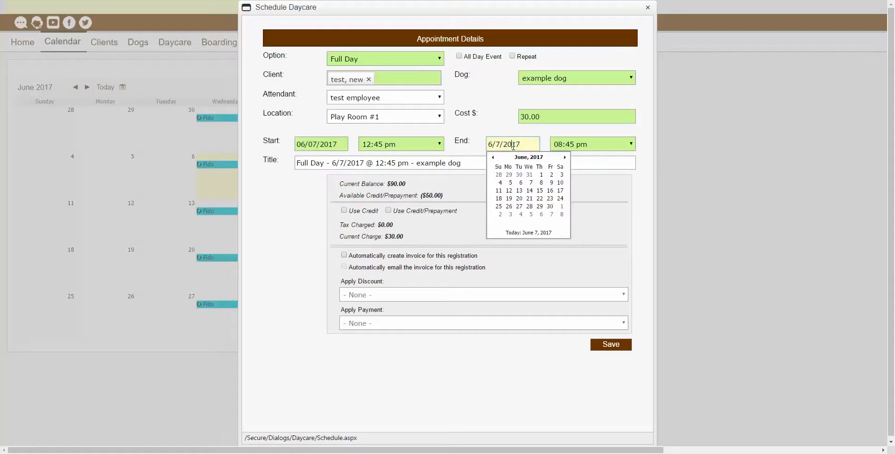
pyautogui.click(408, 151)
pyautogui.click(577, 152)
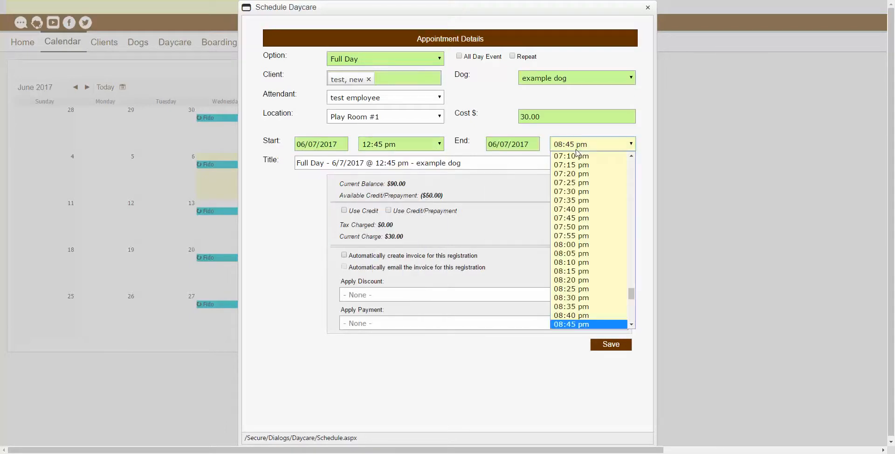
pyautogui.click(556, 136)
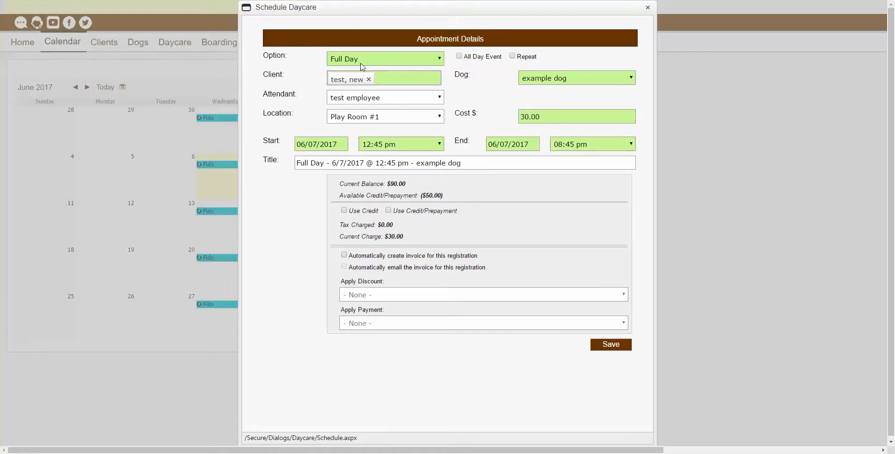
pyautogui.click(583, 148)
pyautogui.click(490, 143)
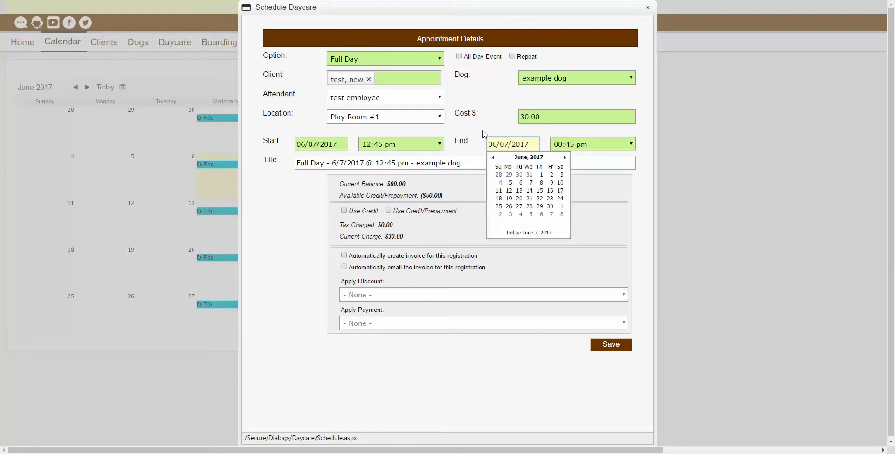
pyautogui.click(483, 132)
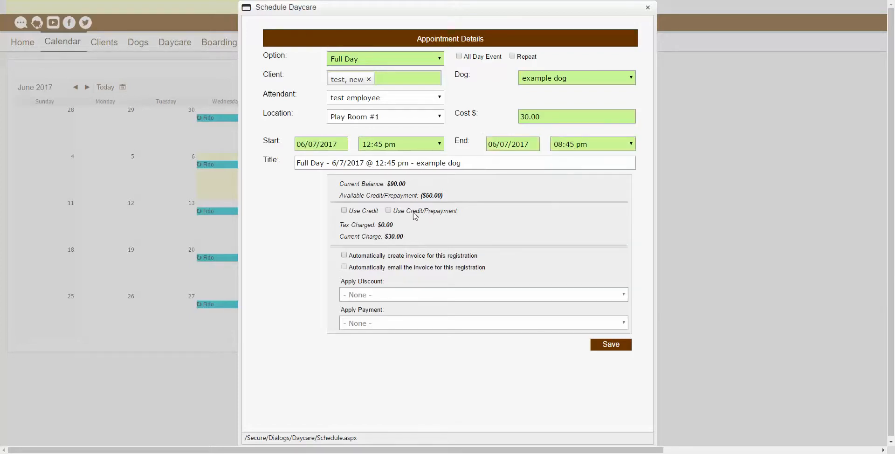
pyautogui.click(326, 164)
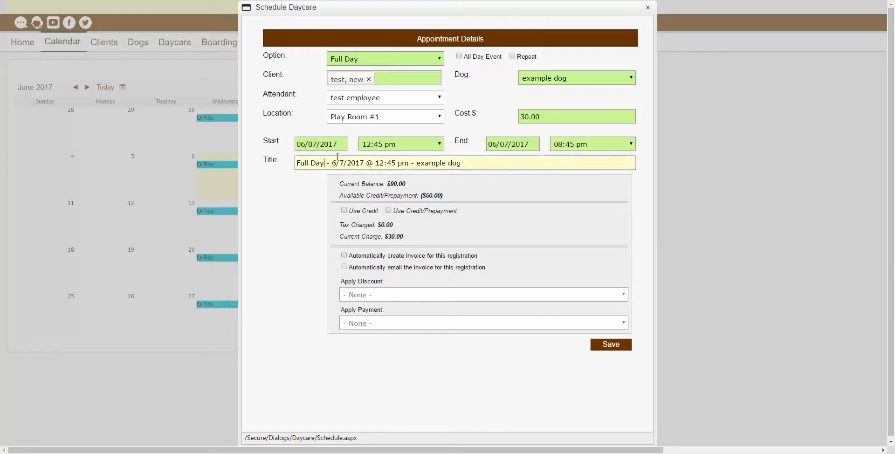
pyautogui.write('1')
pyautogui.click(294, 218)
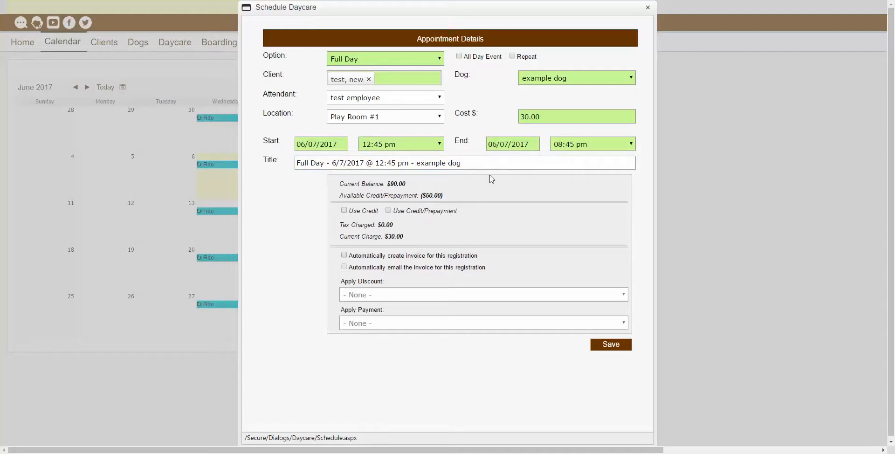
# Make the appointment recurring with a Weekly repeat every 2 weeks
pyautogui.click(513, 57)
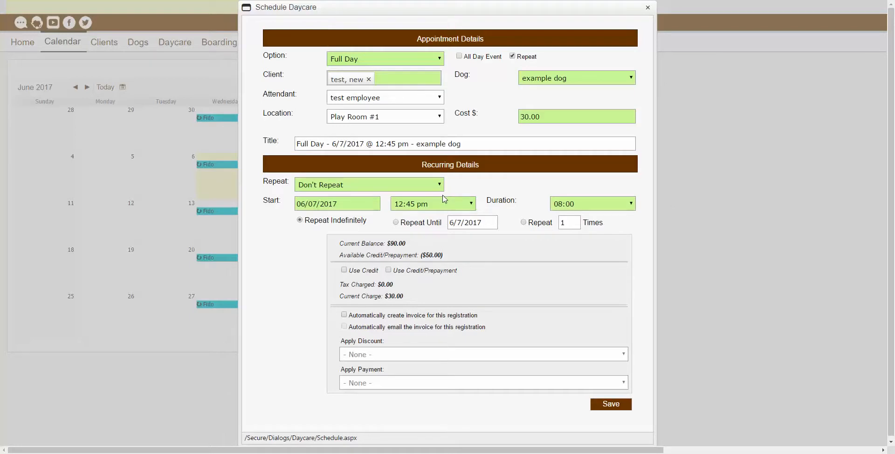
pyautogui.click(402, 188)
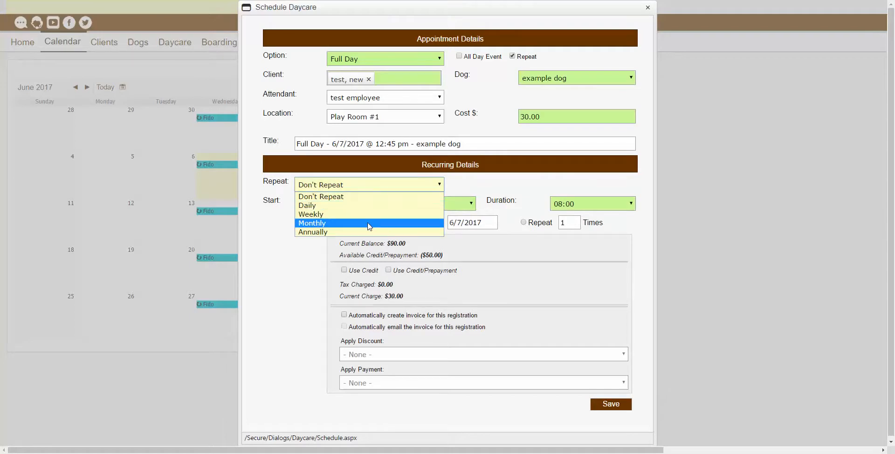
pyautogui.click(380, 188)
pyautogui.click(381, 187)
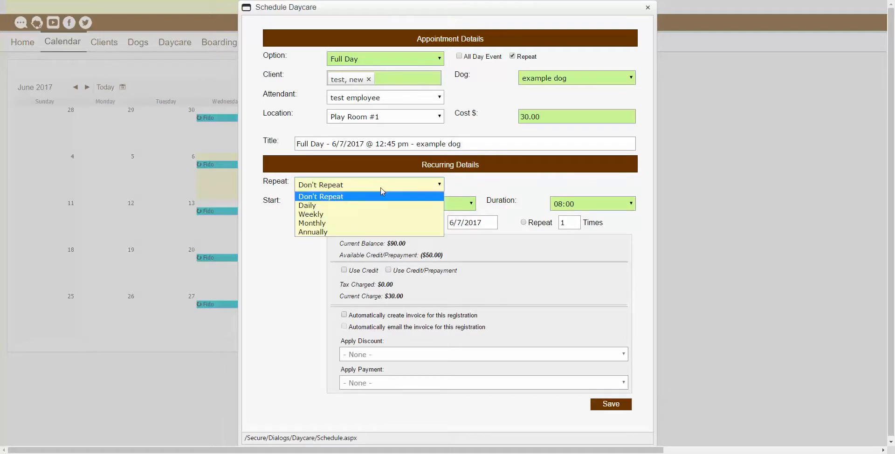
pyautogui.click(355, 215)
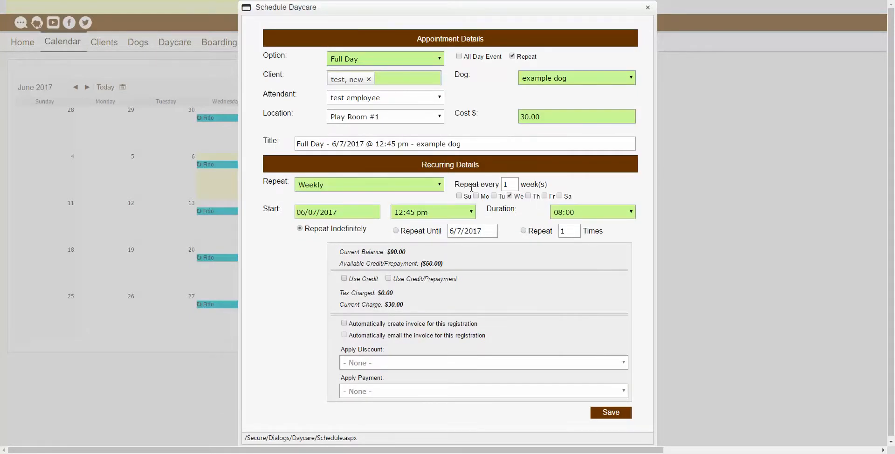
pyautogui.click(516, 186)
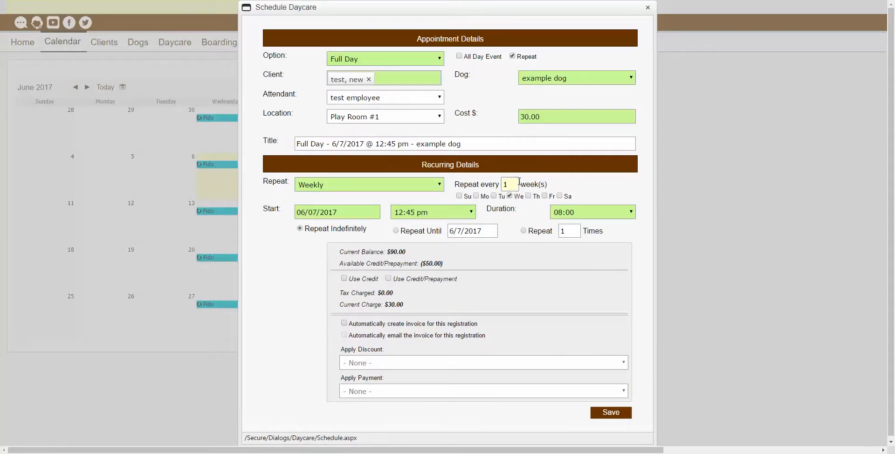
pyautogui.press('BackSpace')
pyautogui.write('2')
# Examine the choices for the recurring appointment's start date, start time and duration
pyautogui.click(331, 213)
pyautogui.click(414, 214)
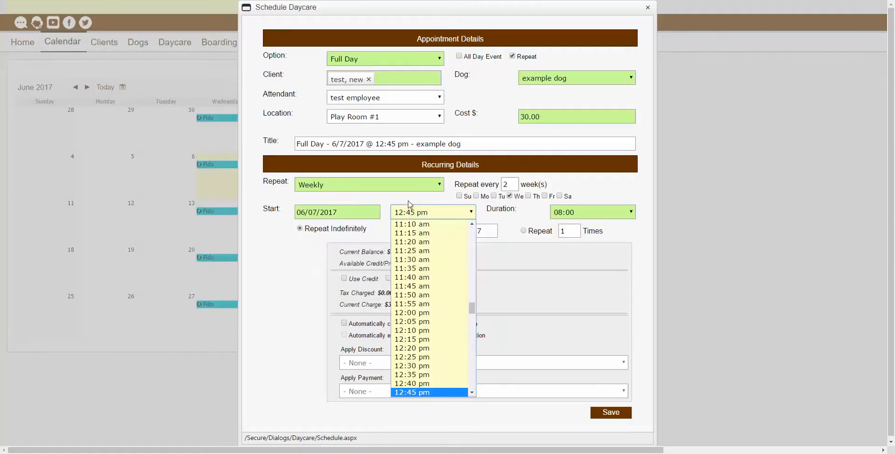
pyautogui.click(413, 212)
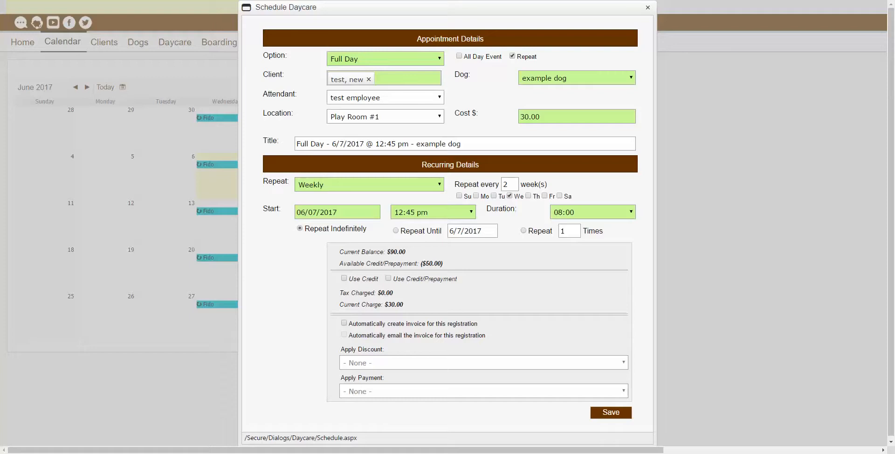
pyautogui.click(585, 213)
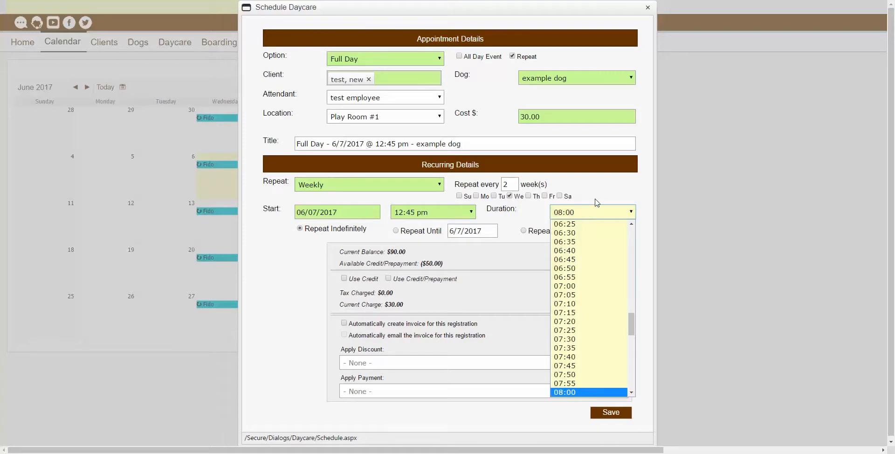
pyautogui.click(597, 202)
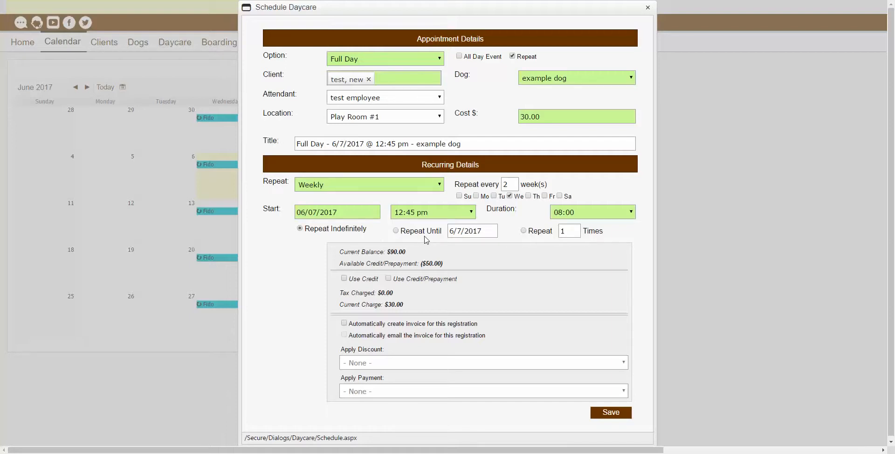
# Set the Repeat Until date of the recurring appointment to 6/28/2017
pyautogui.click(461, 233)
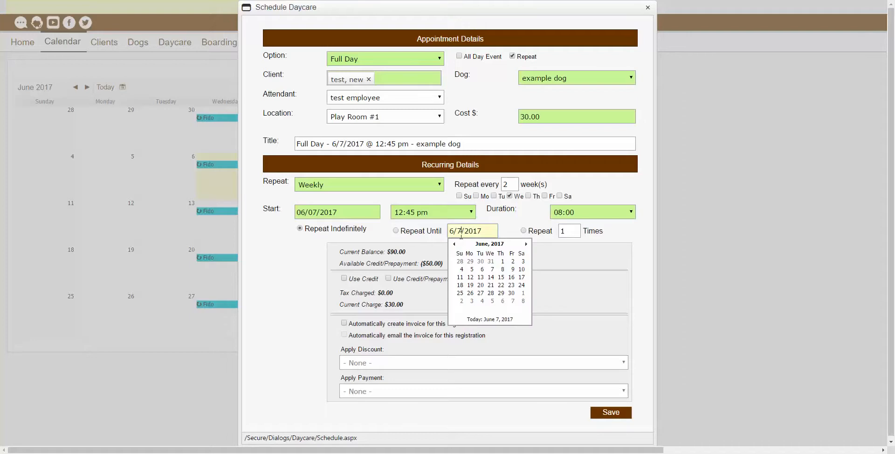
pyautogui.click(491, 294)
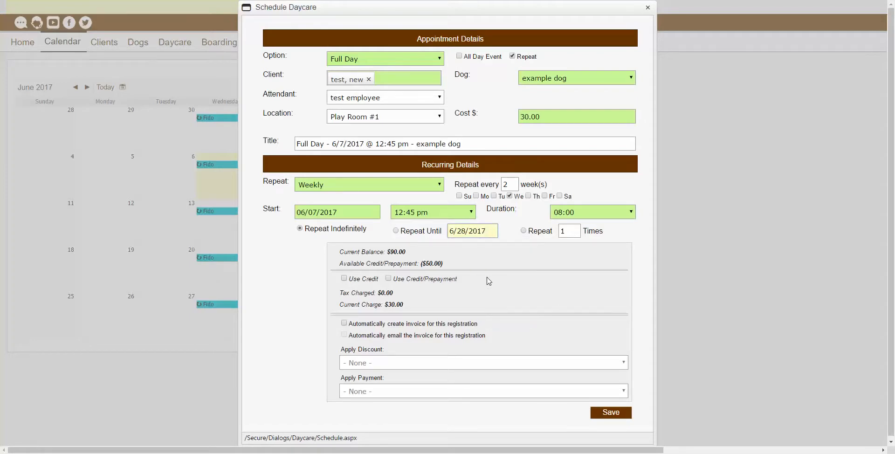
pyautogui.click(511, 231)
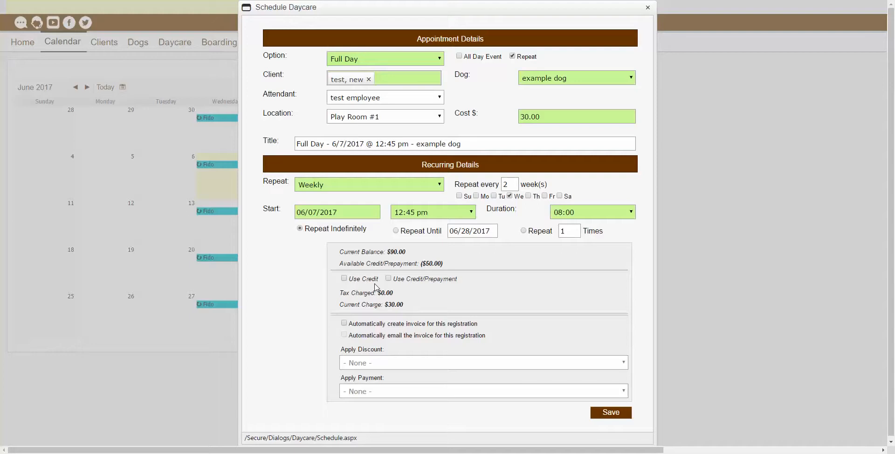
# Try the Use Credit option for the appointment's charge and turn it off again
pyautogui.click(345, 279)
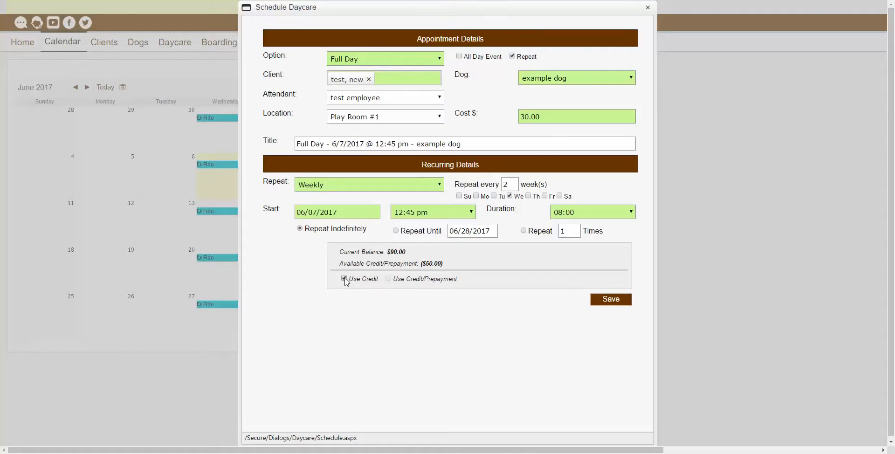
pyautogui.click(344, 279)
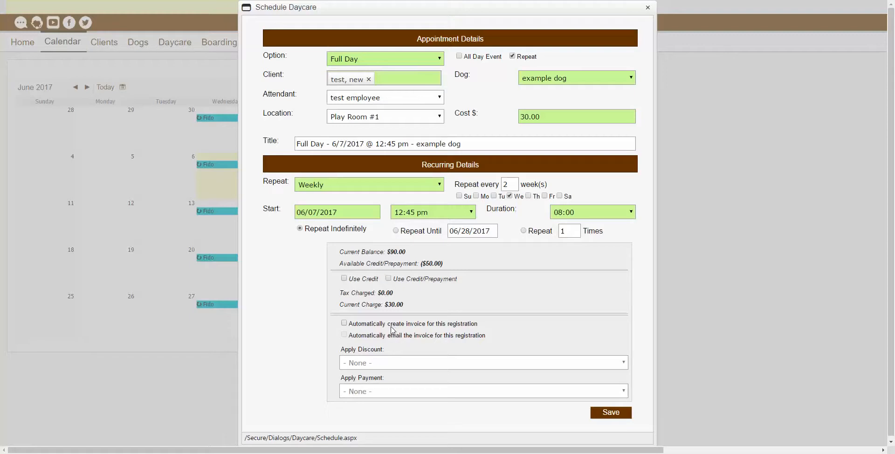
# Enable automatically creating and emailing the invoice for this registration, and apply the test discount
pyautogui.click(344, 324)
pyautogui.click(384, 364)
pyautogui.click(383, 383)
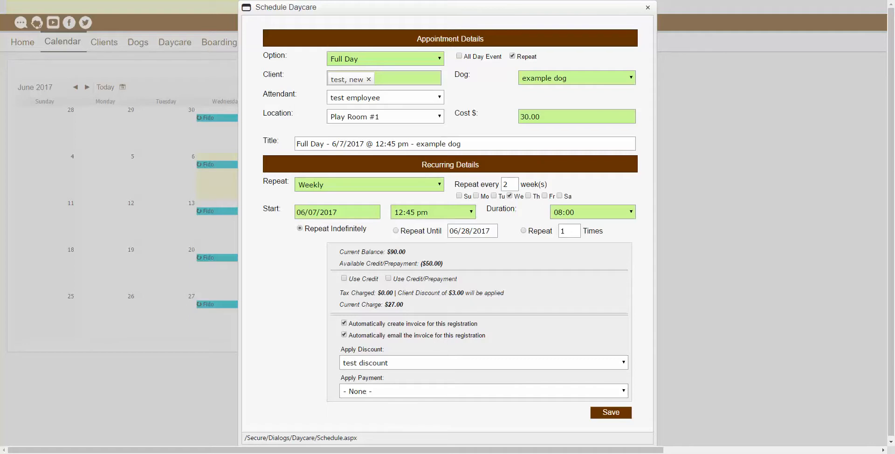
# Apply Cash as the payment for the registration and save the daycare appointment
pyautogui.click(367, 395)
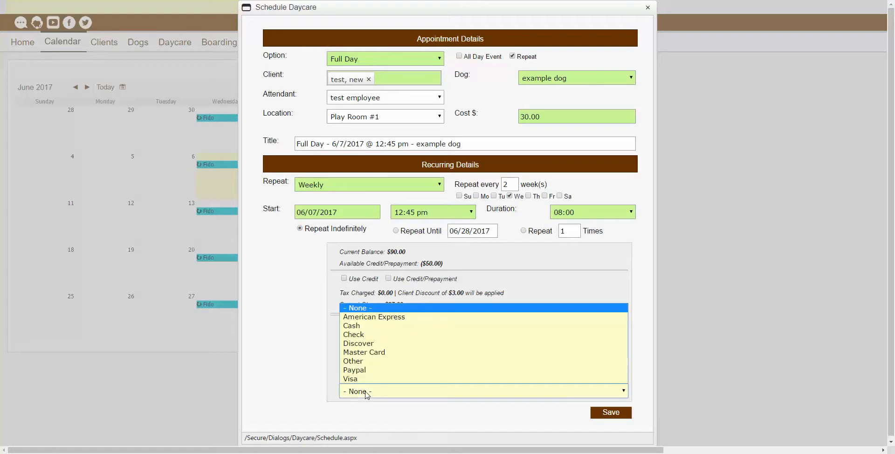
pyautogui.click(379, 326)
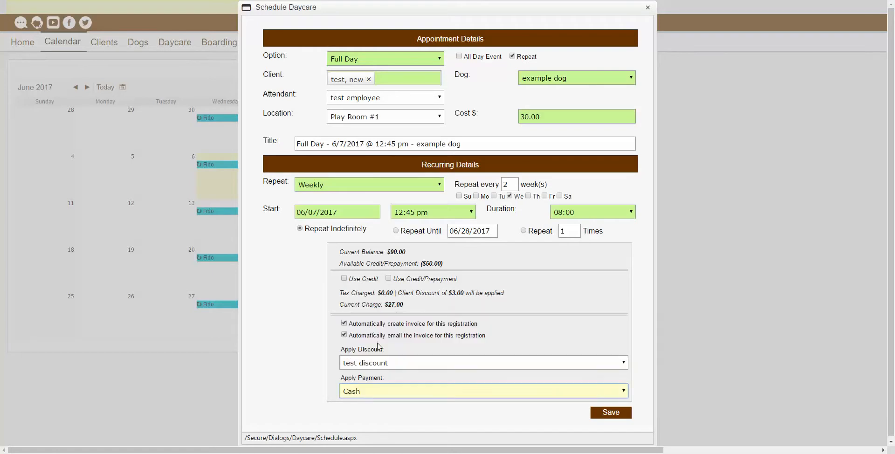
pyautogui.click(614, 418)
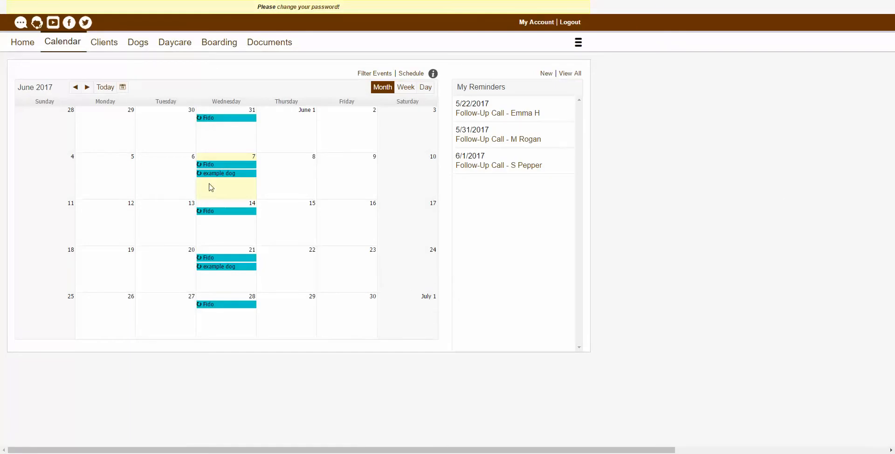
# Open the Daycare section of the site
pyautogui.moveTo(216, 179)
pyautogui.click(174, 47)
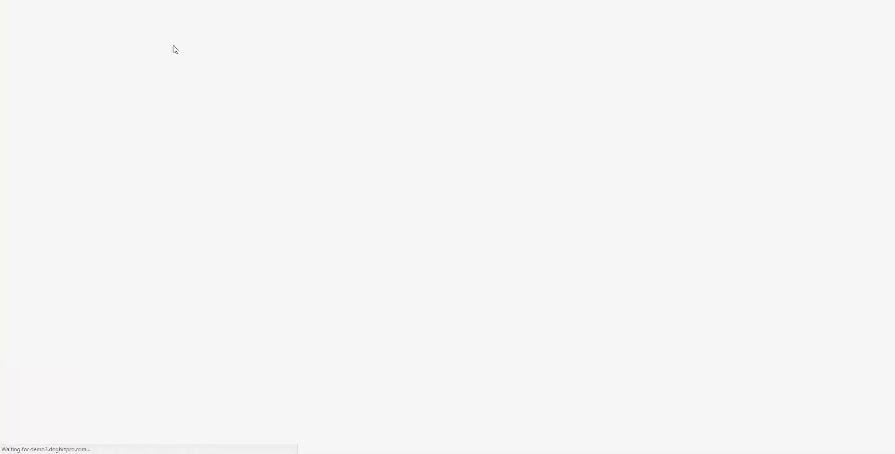